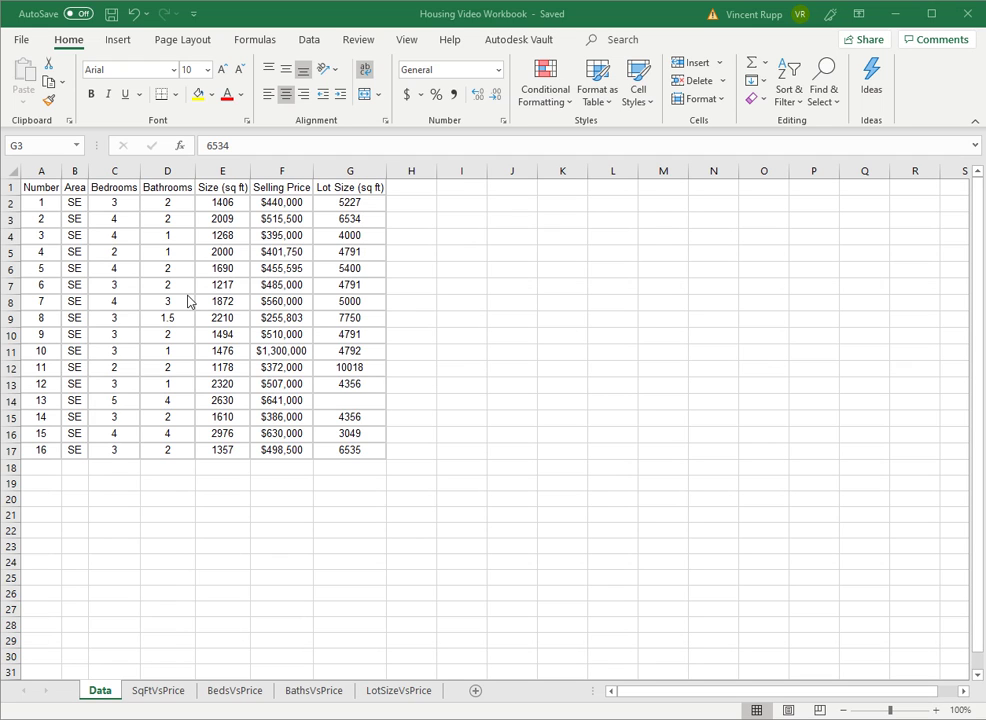
Open the SqFtVsPrice sheet with the house sizes, selling prices and their scatter chart.
click(128, 236)
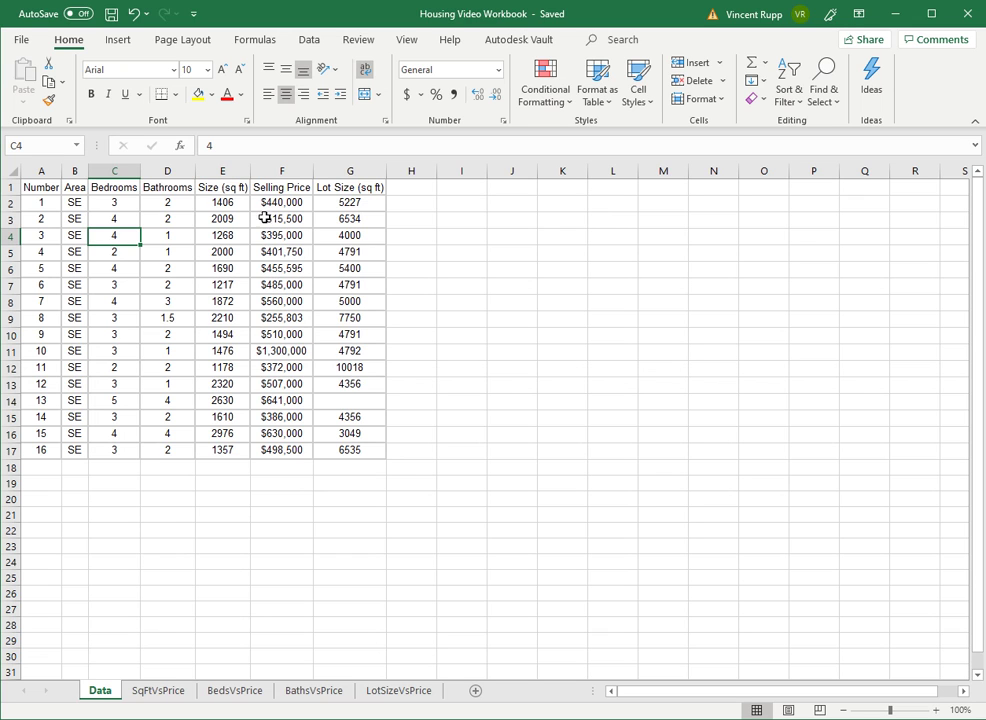
click(160, 691)
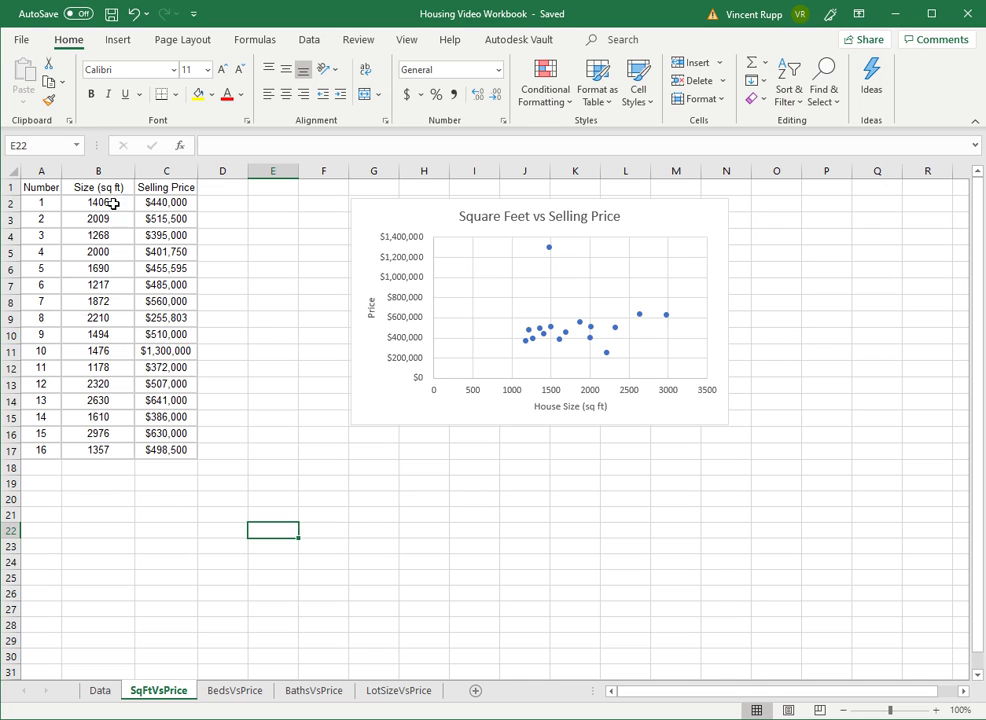
drag(95, 190, 161, 456)
click(118, 42)
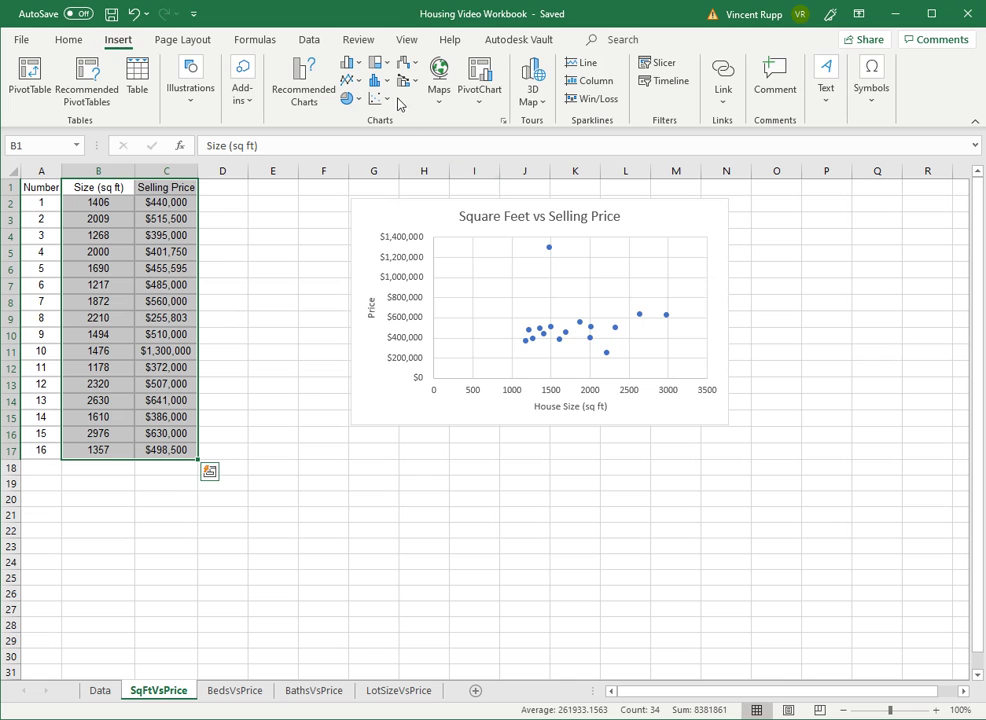
click(378, 98)
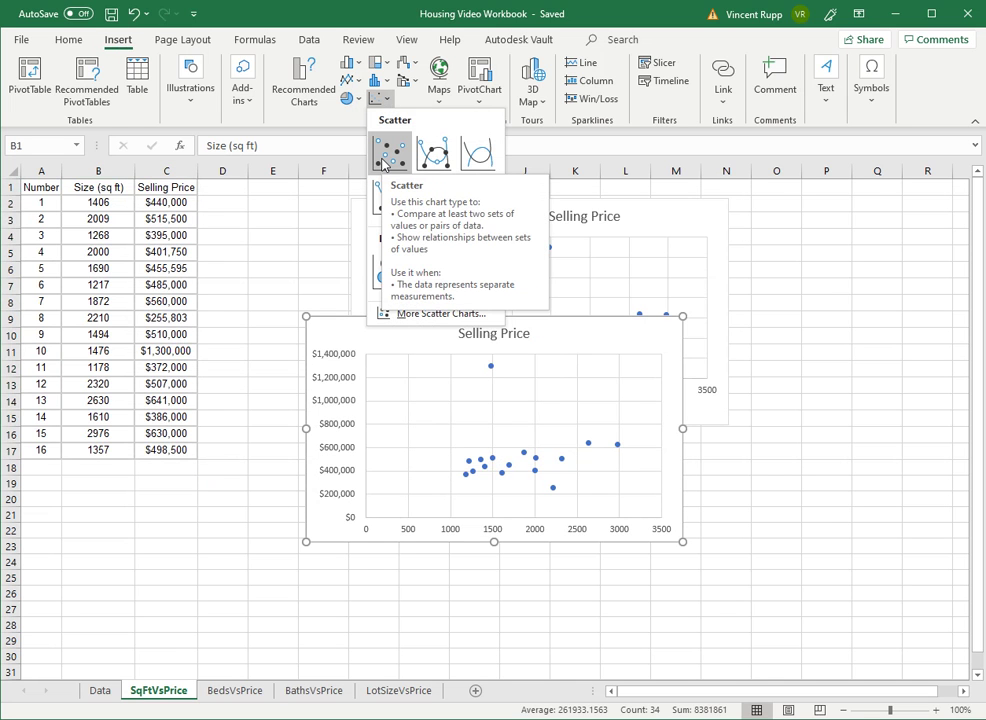
click(286, 330)
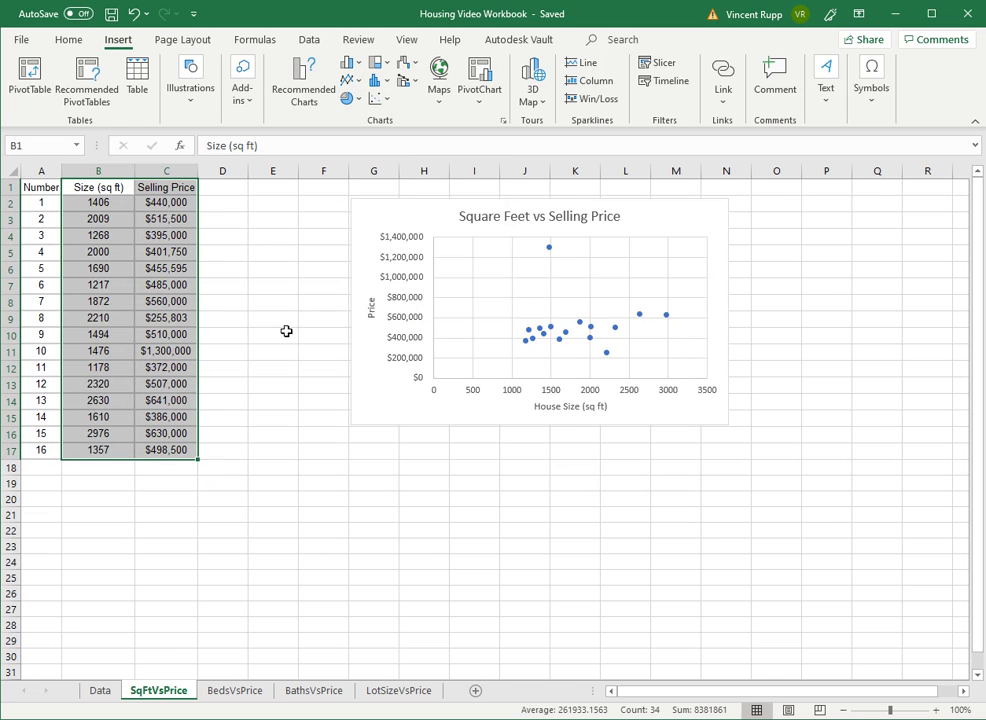
click(418, 218)
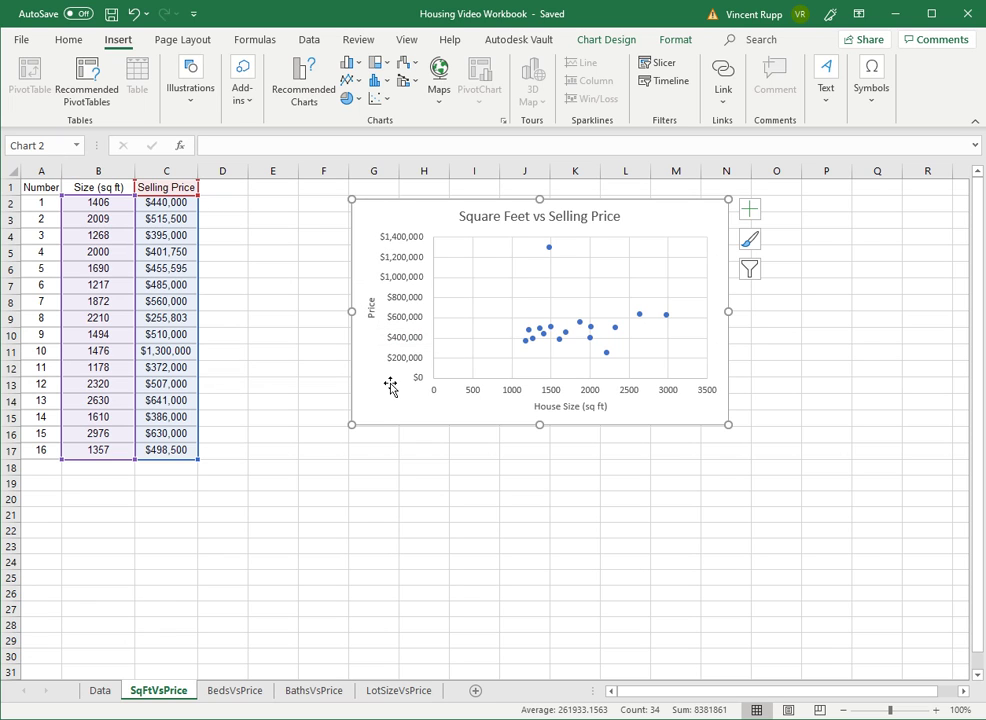
click(543, 483)
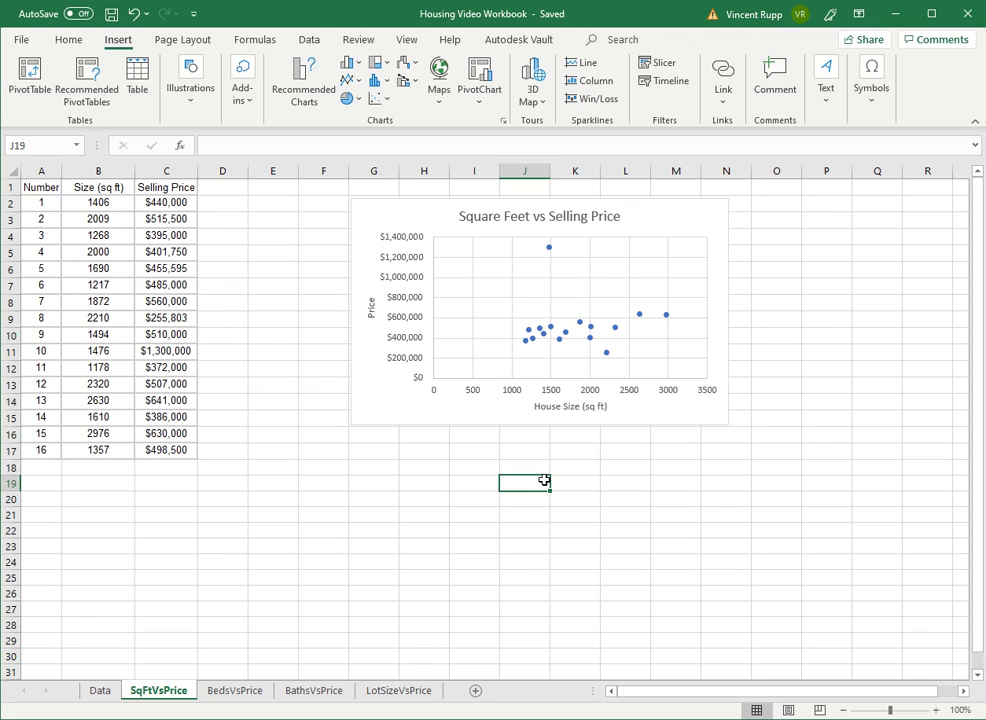
Clear the outlier's size and selling price in B11:C11 for house number 10.
click(184, 352)
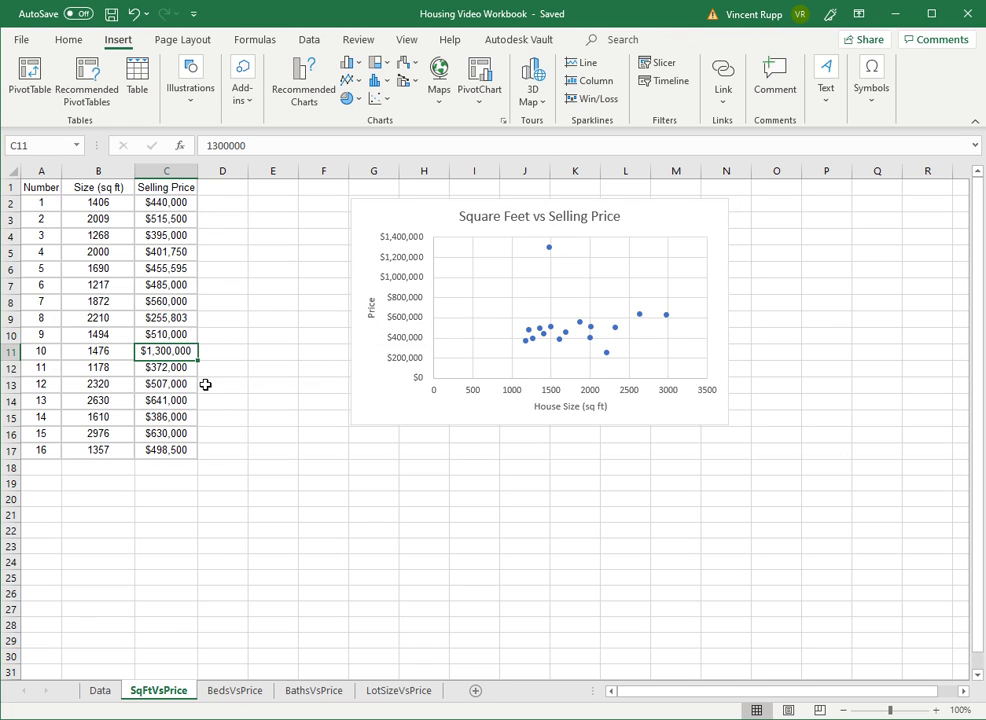
click(125, 351)
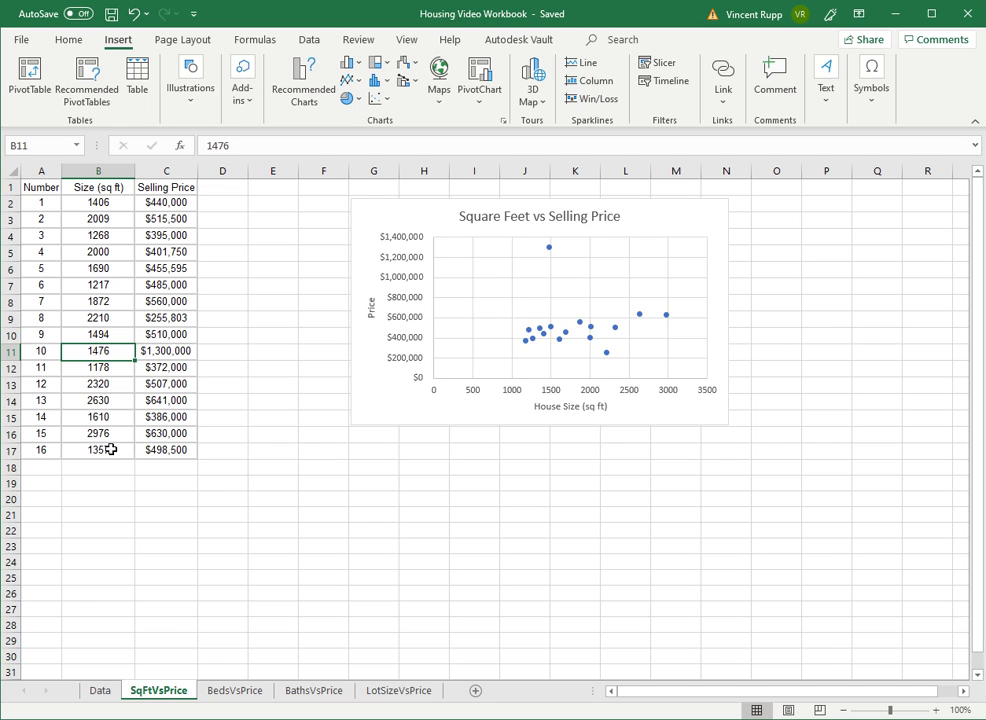
mouse_move(550, 248)
drag(102, 354, 171, 351)
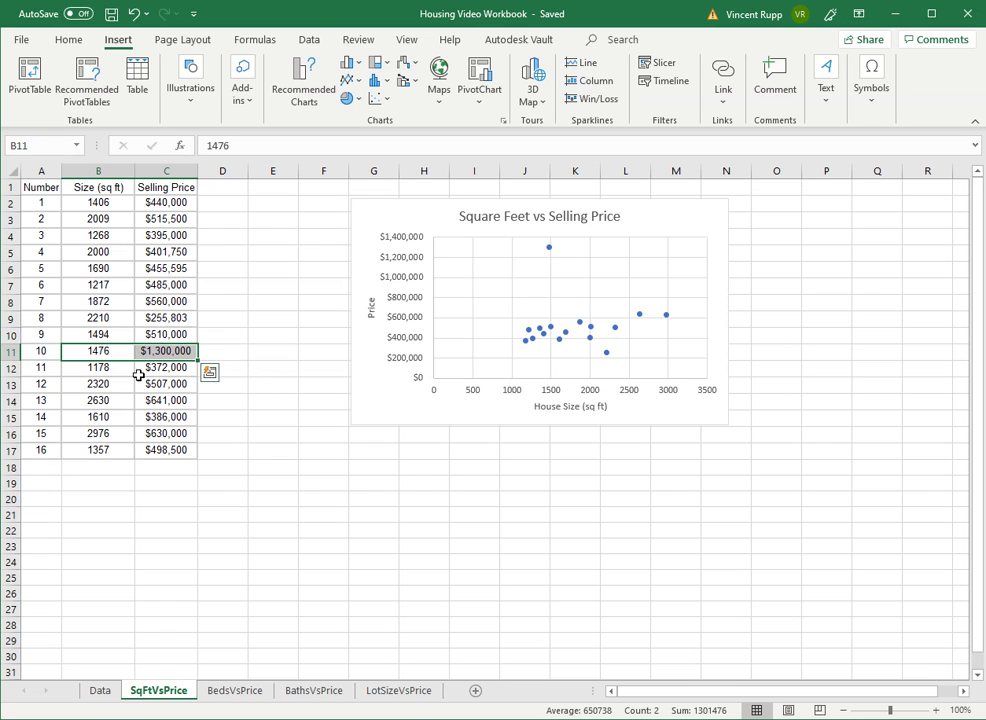
key(Delete)
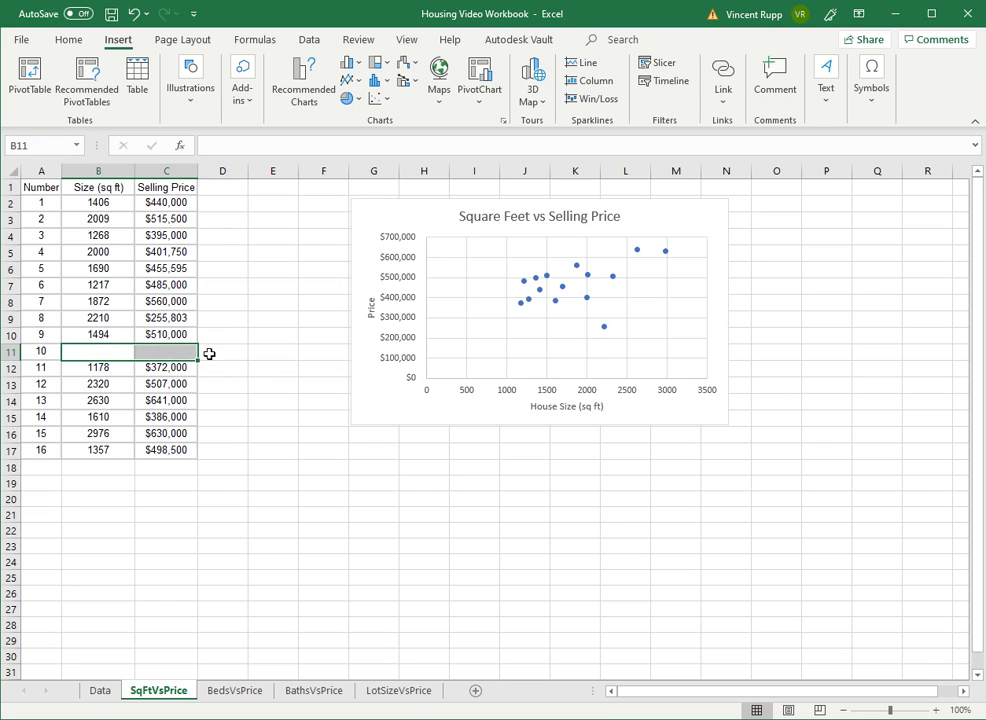
click(214, 354)
click(103, 351)
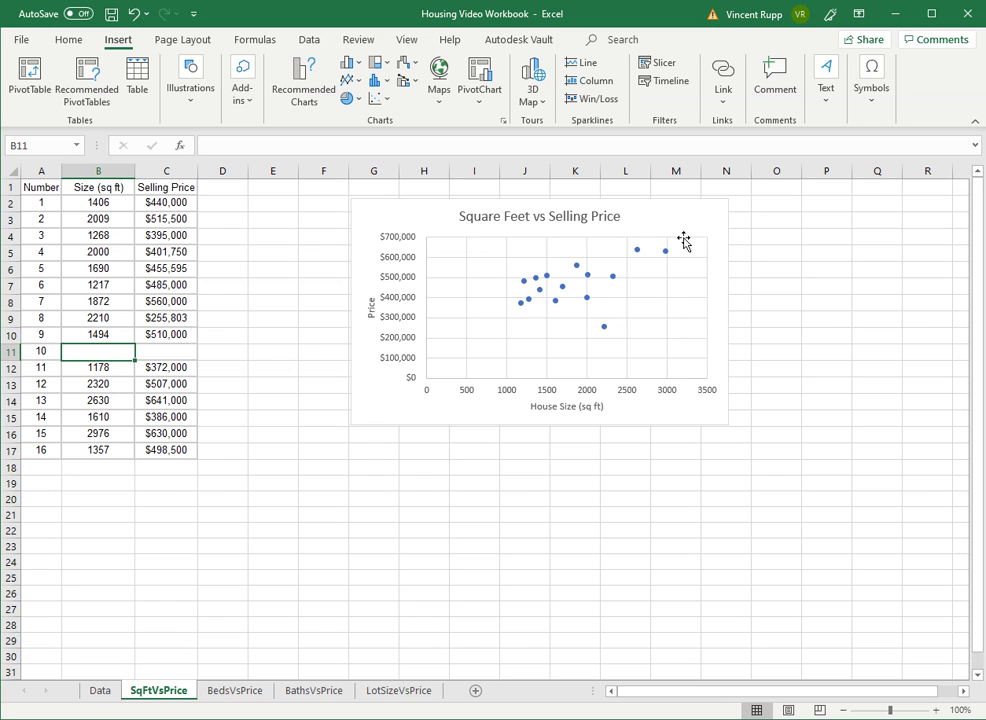
Add a linear trendline to the Square Feet vs Selling Price chart and display its equation without the R-squared value.
mouse_move(606, 334)
click(658, 214)
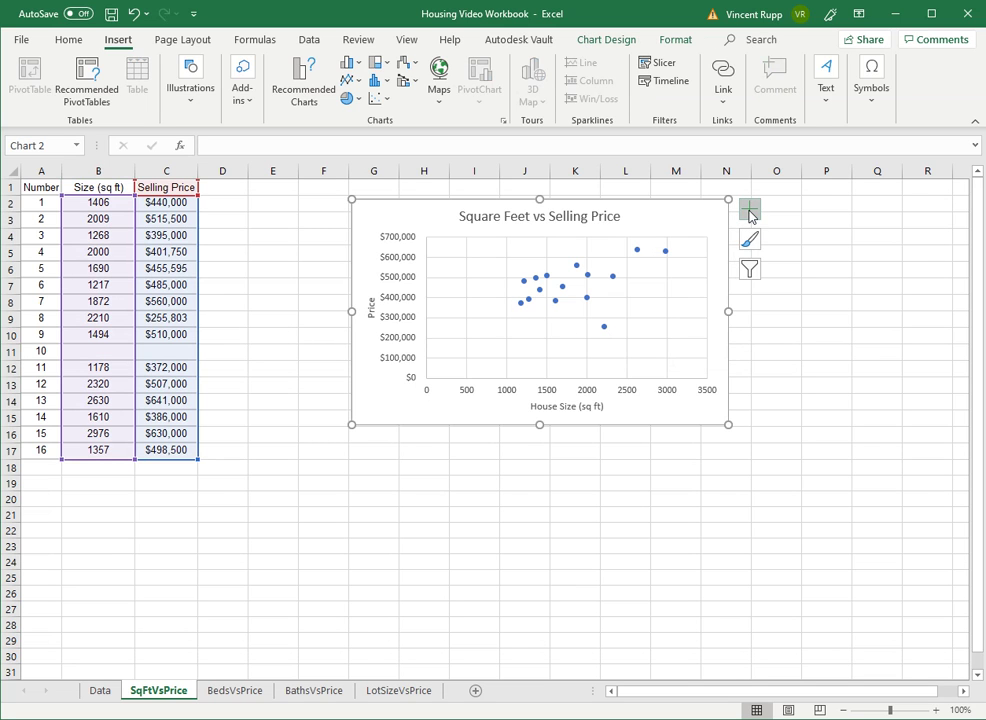
click(750, 212)
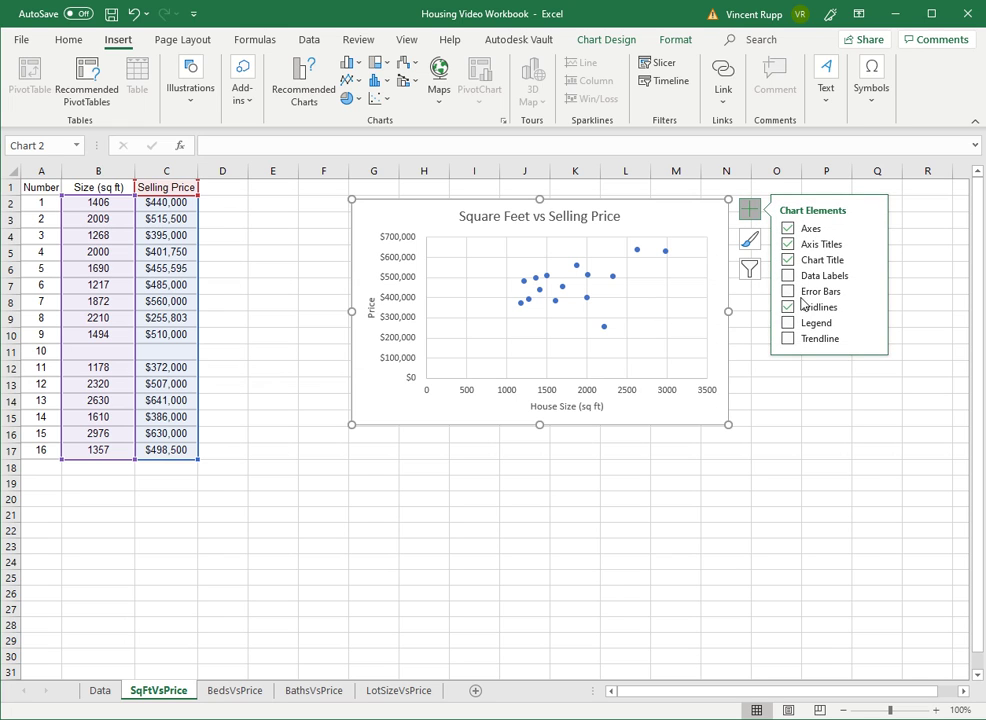
click(871, 339)
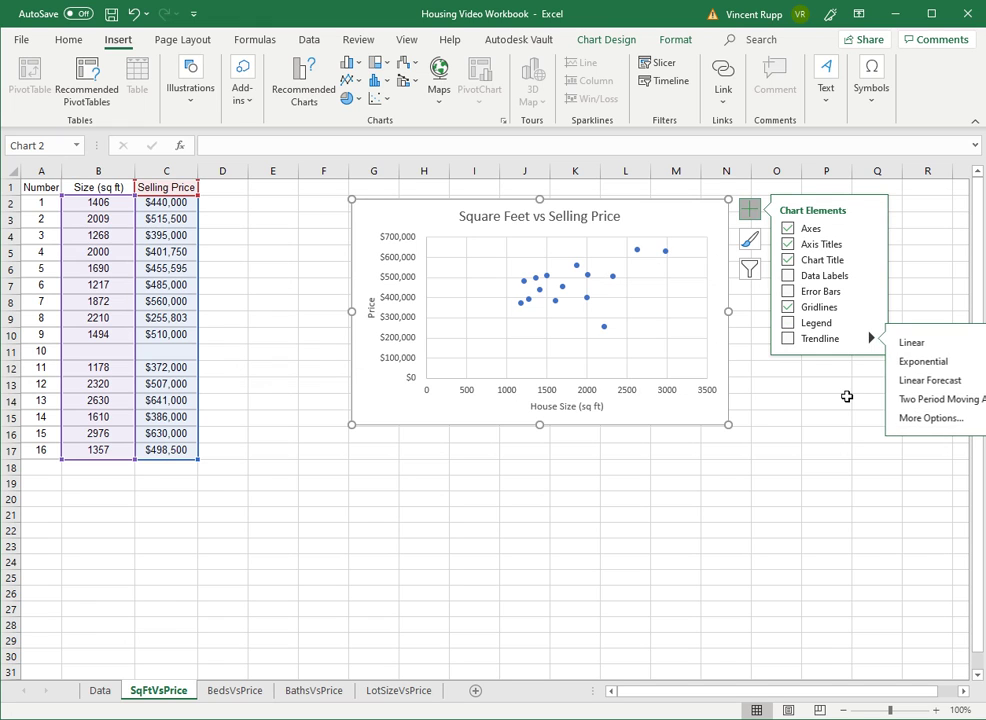
click(914, 420)
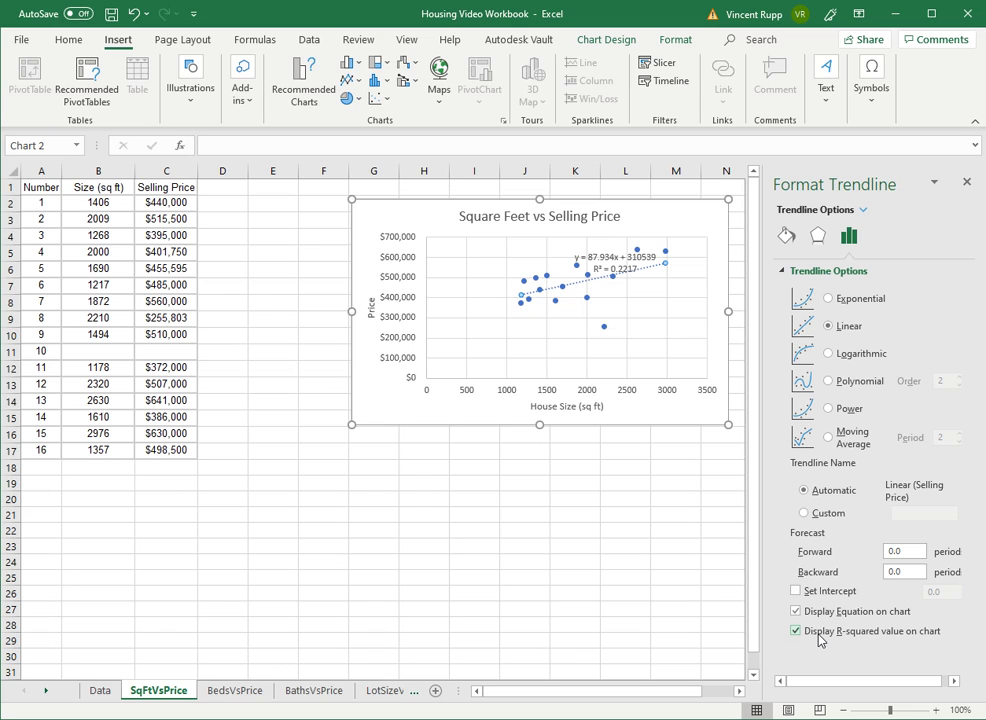
Move the trendline equation to the empty lower-left area of the plot and set its font size to 14.
click(604, 266)
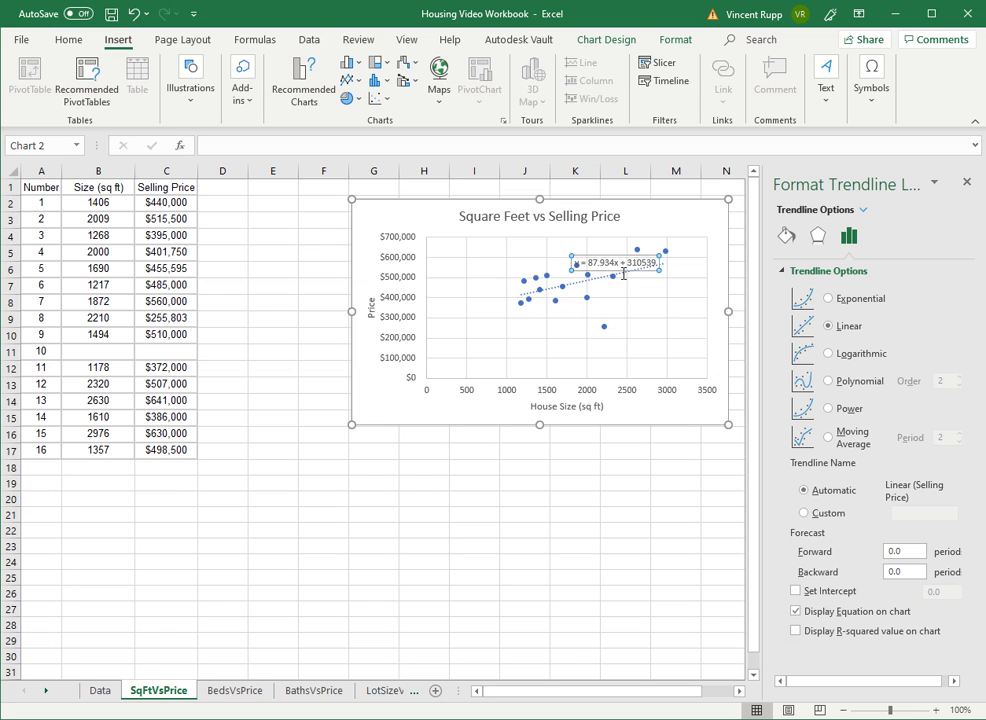
drag(597, 270, 482, 357)
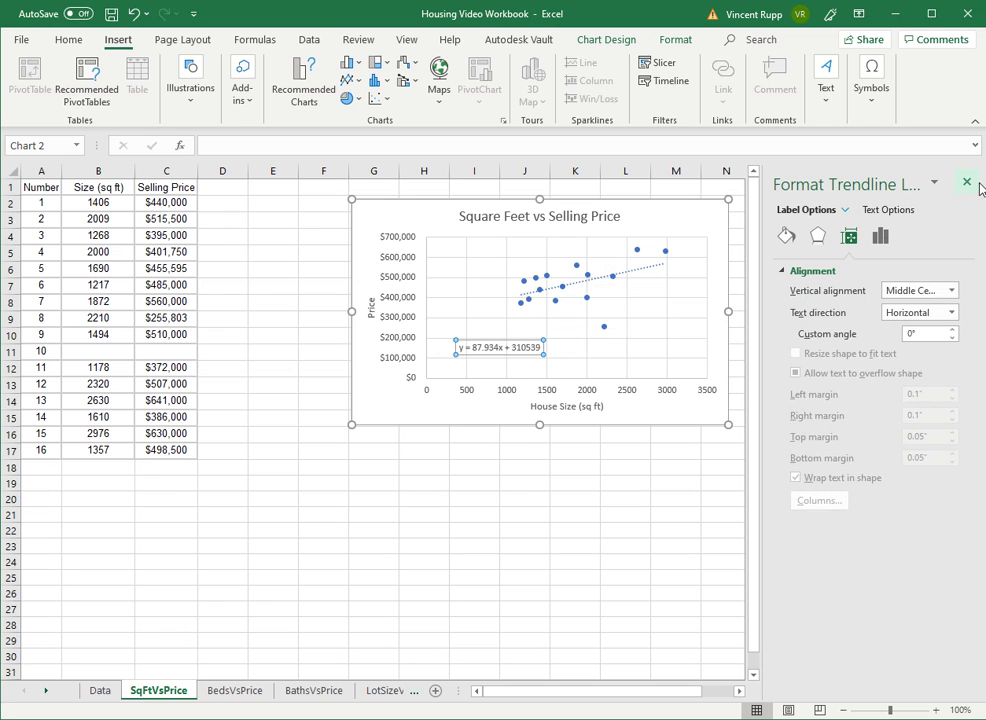
click(966, 181)
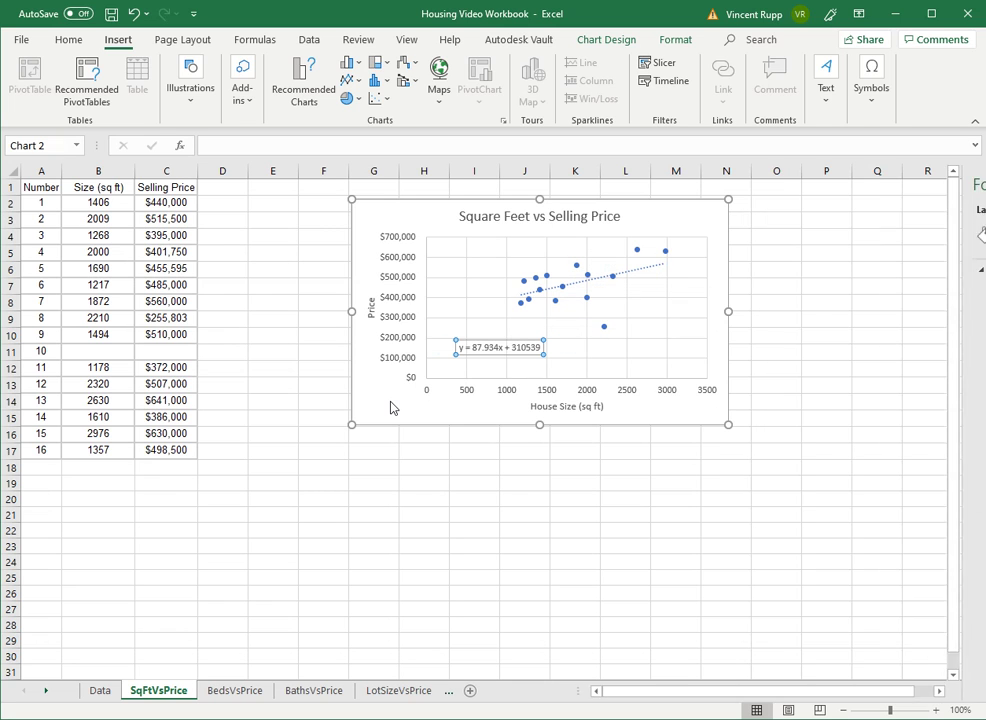
click(67, 40)
click(207, 70)
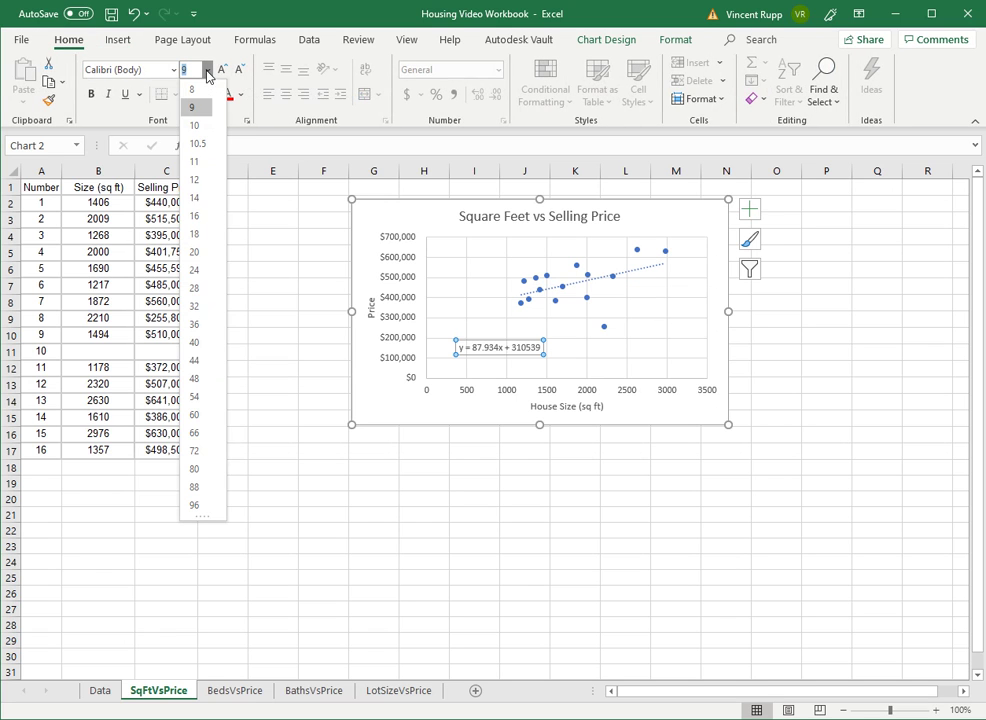
click(199, 198)
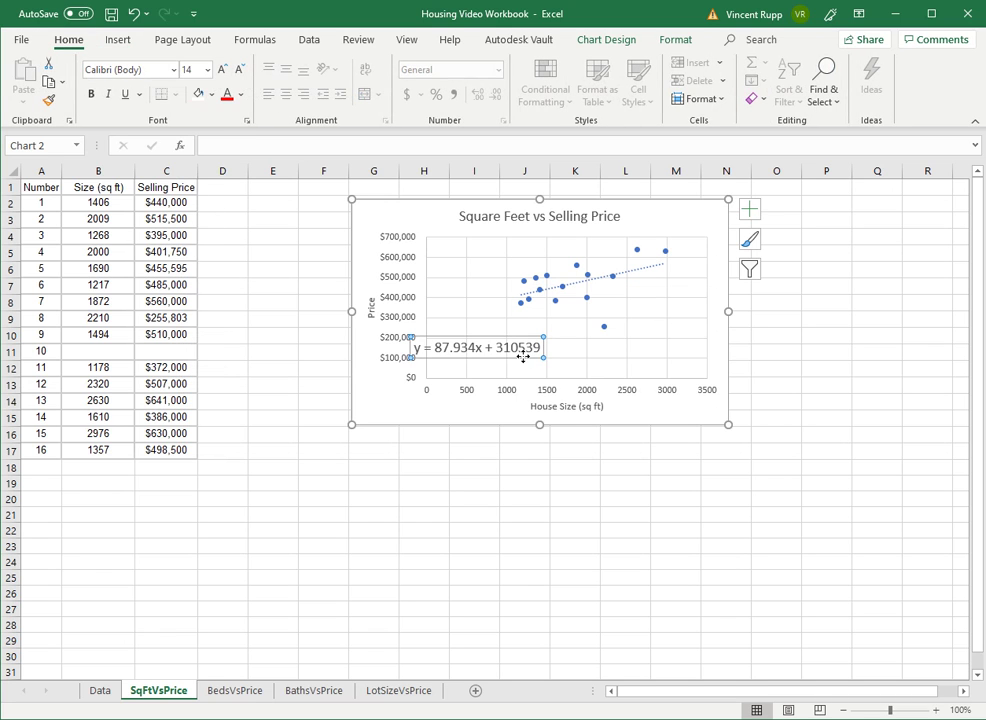
drag(518, 358, 545, 365)
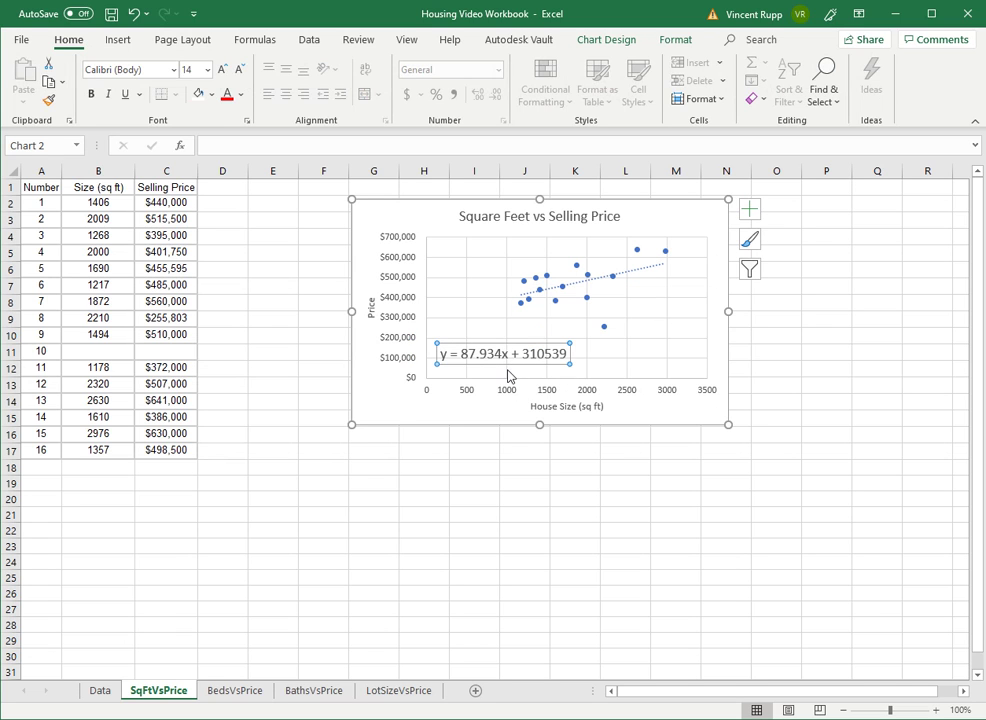
Give the trendline equation label a white shape fill so the gridlines behind it are hidden.
click(680, 42)
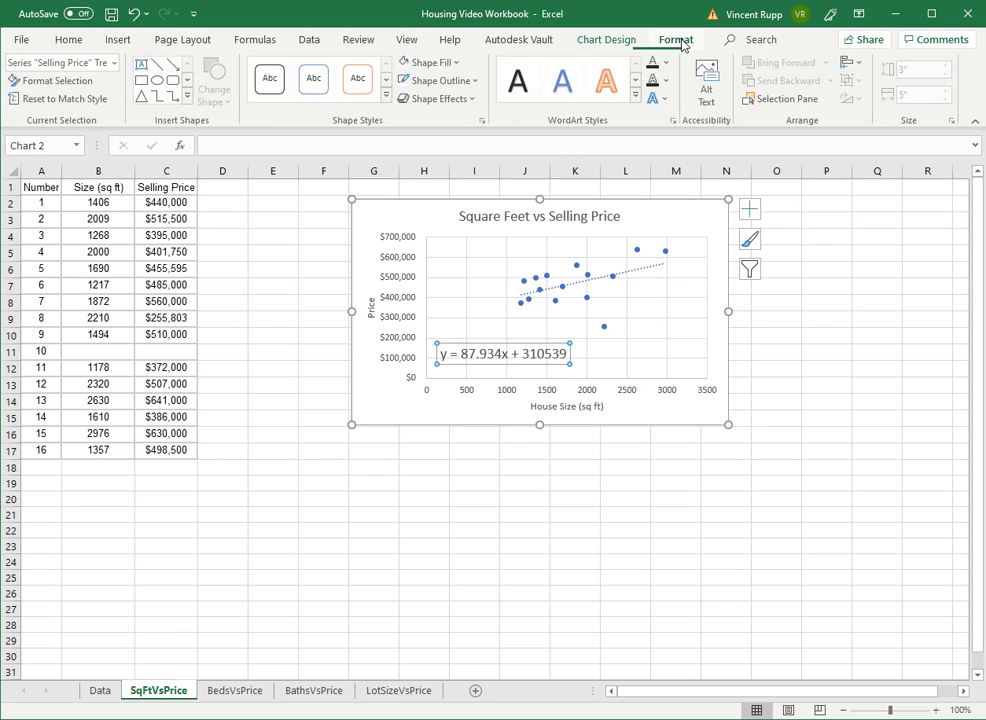
click(459, 64)
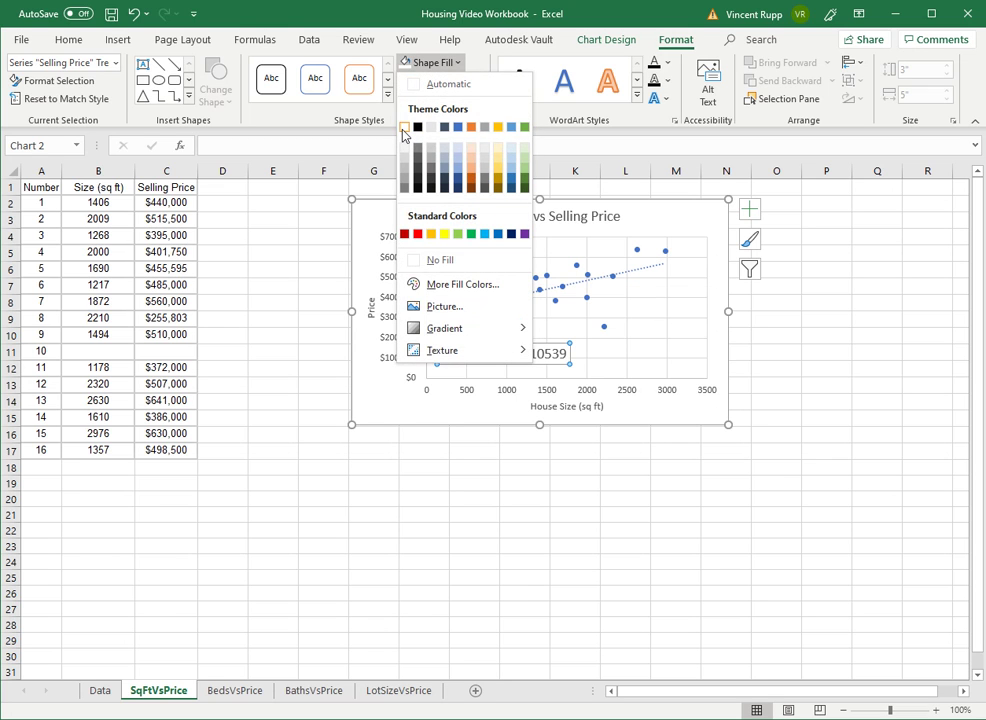
click(404, 130)
click(444, 466)
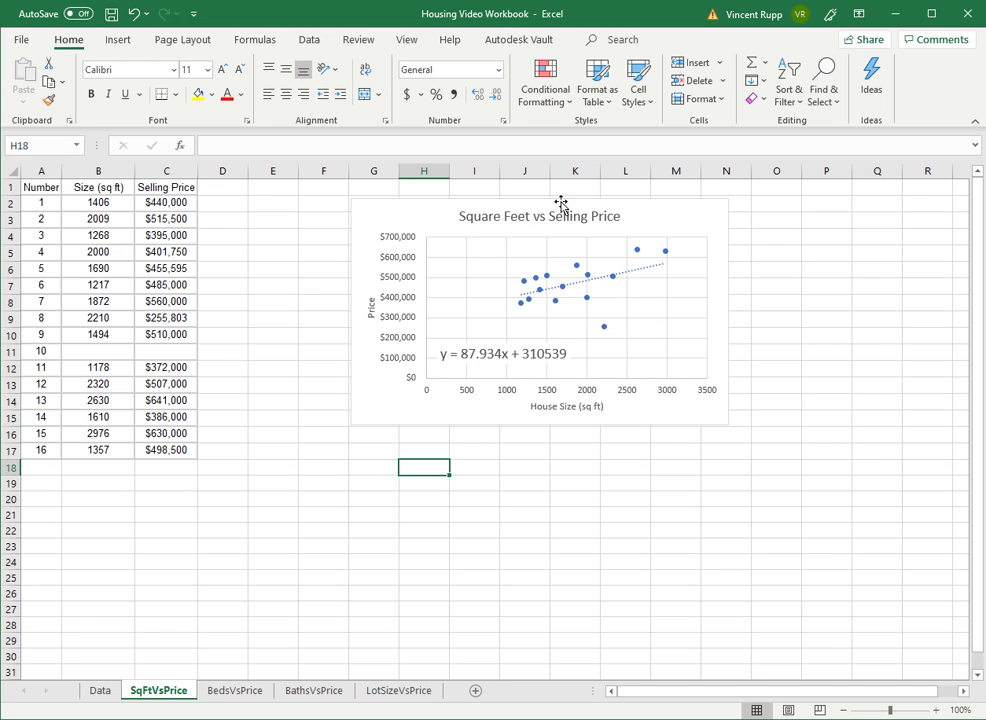
Review the trendline charts on the BedsVsPrice, BathsVsPrice and LotSizeVsPrice sheets.
click(236, 691)
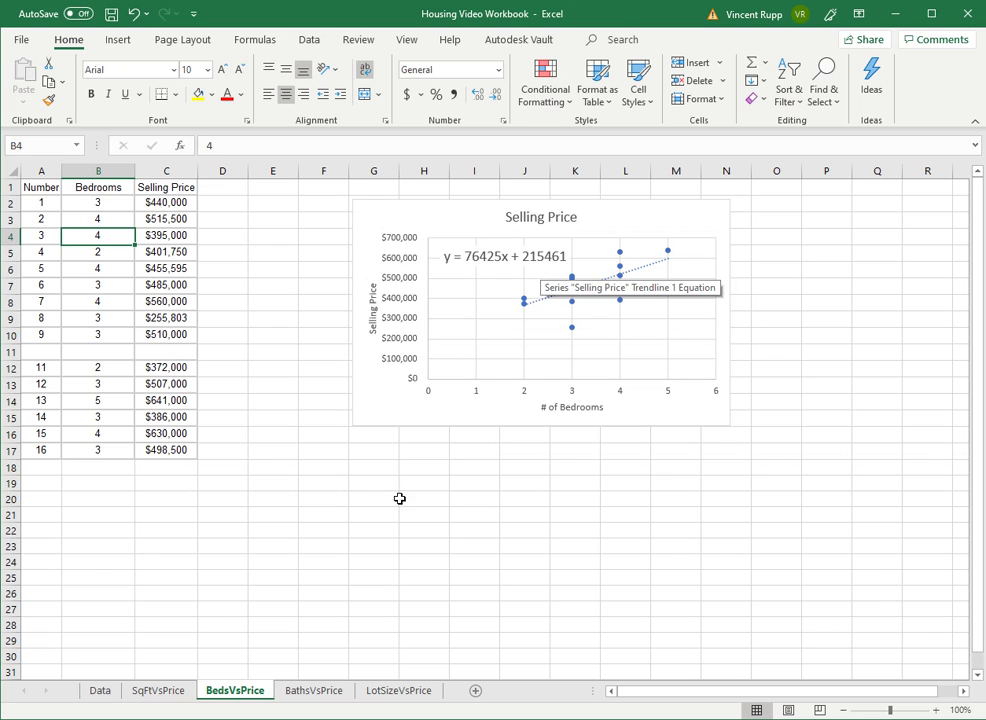
click(316, 692)
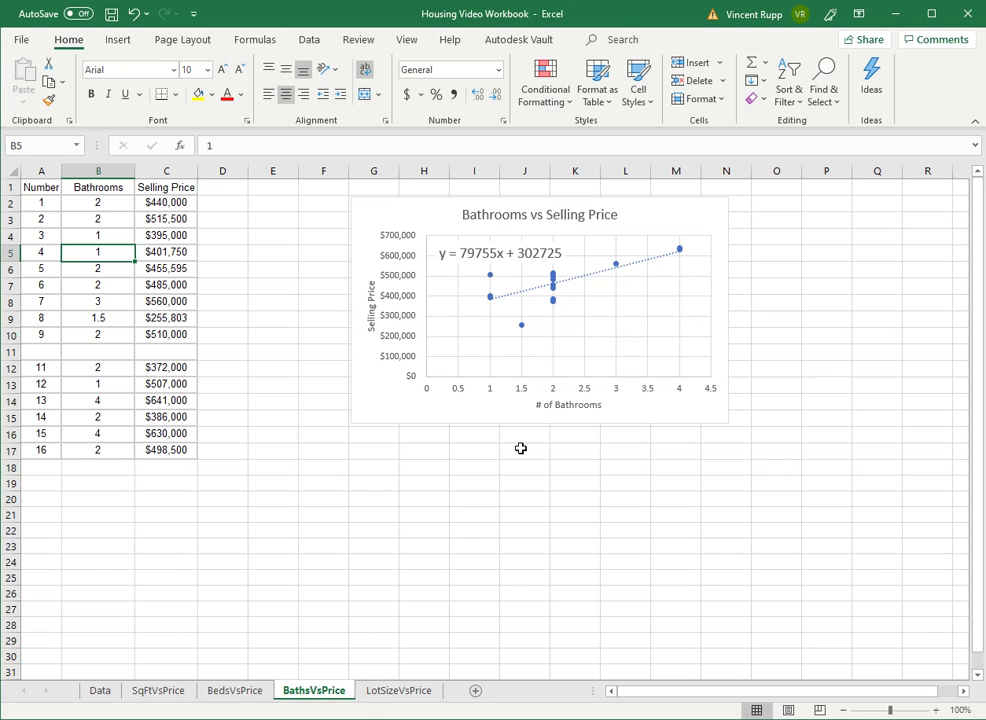
click(412, 692)
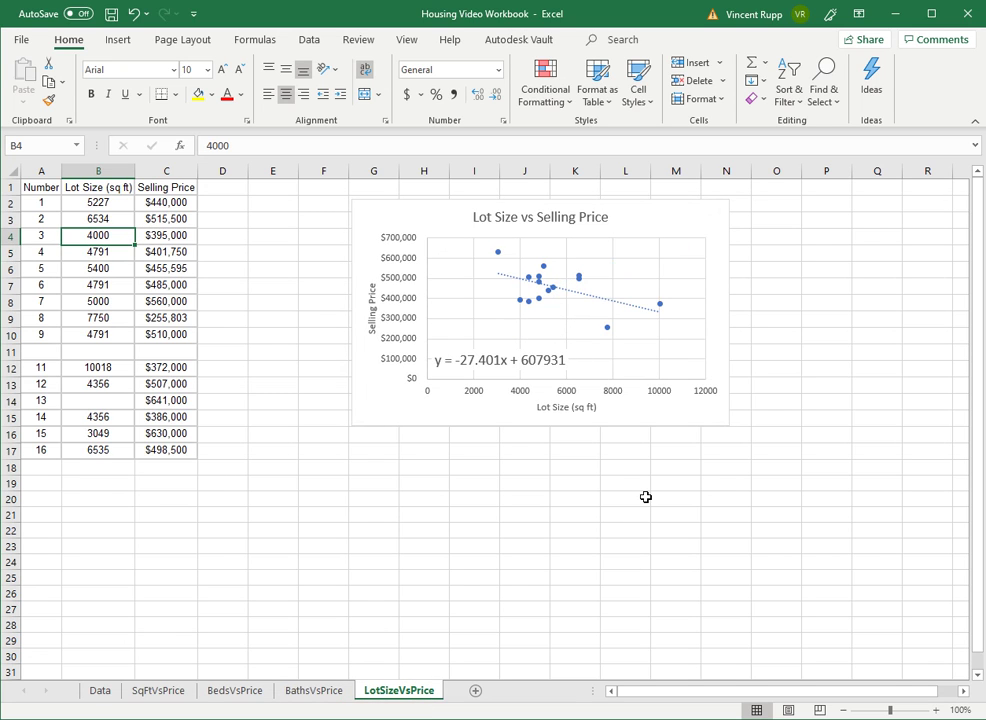